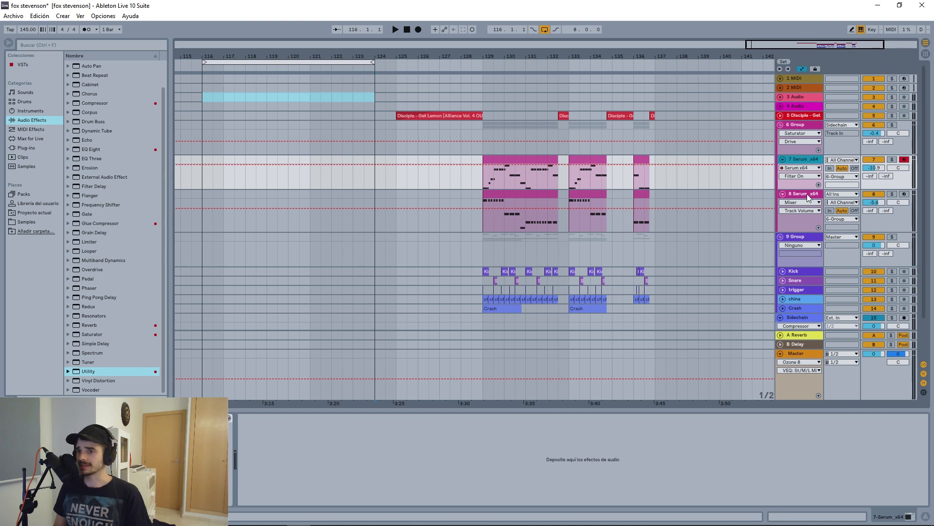
Solo track 7, the upper Serum track, and play it back from bar 129
click(807, 194)
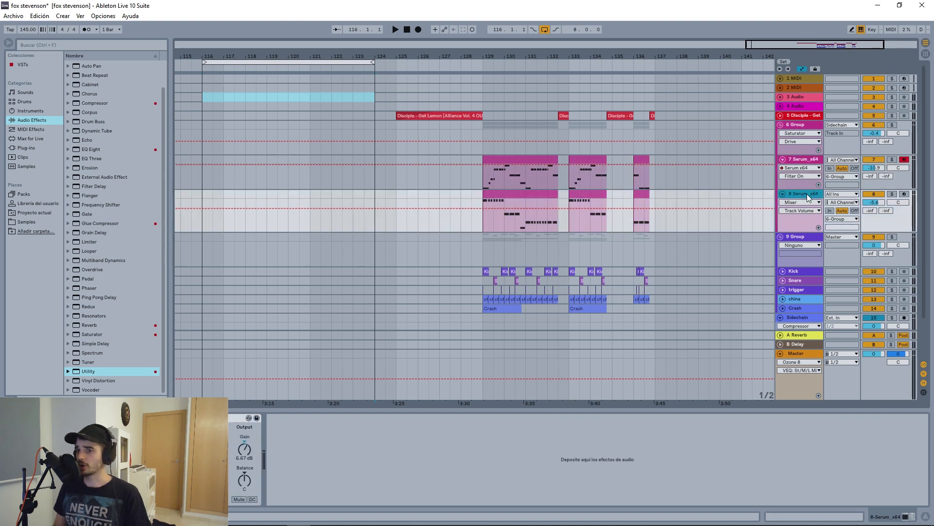
click(809, 164)
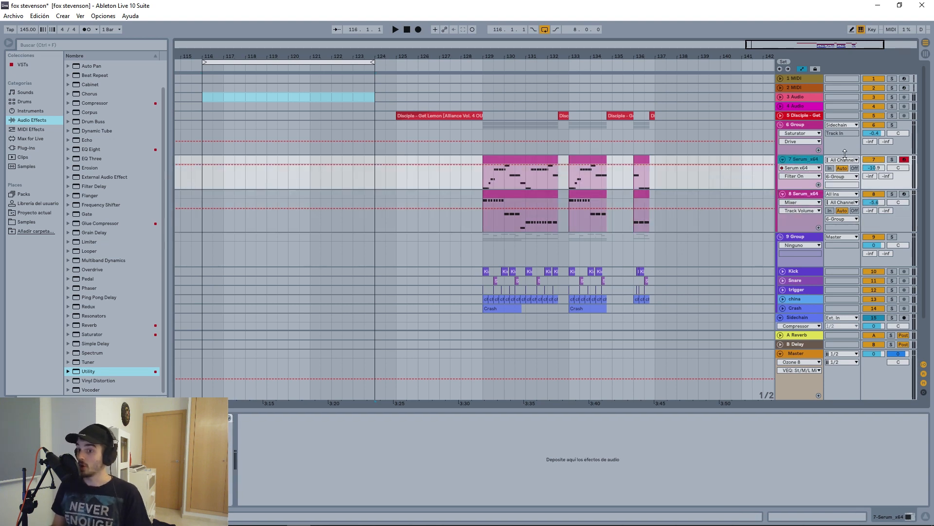
click(892, 160)
key(space)
key(space)
click(485, 115)
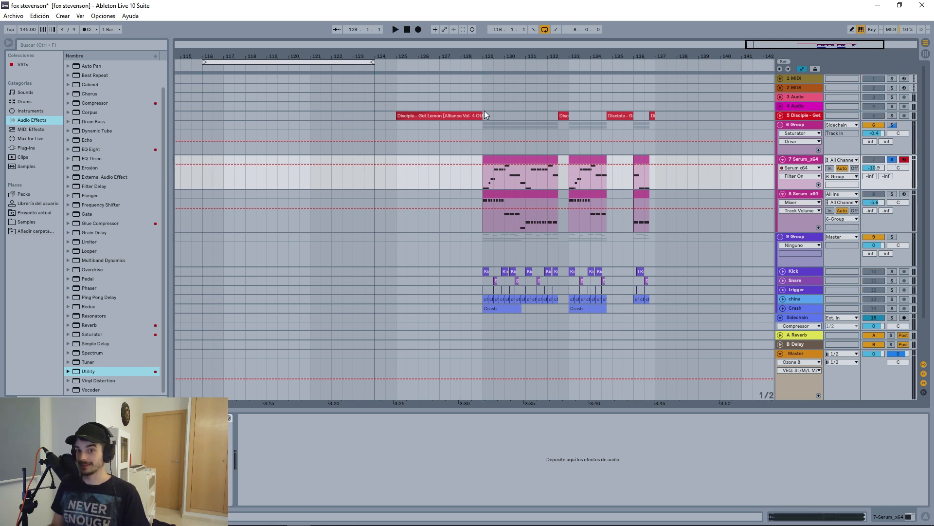
key(space)
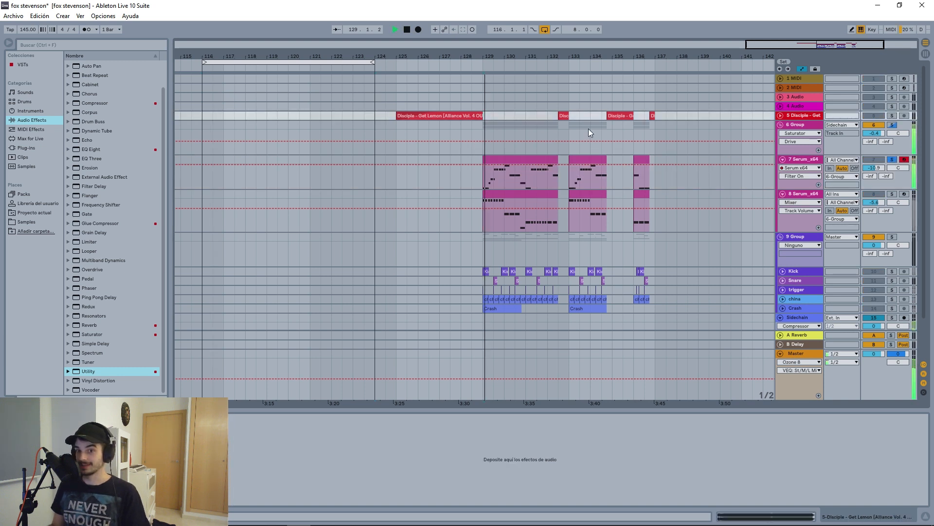
key(space)
Open the Serum synth on track 7 and listen to the patch with only oscillator A on
click(817, 162)
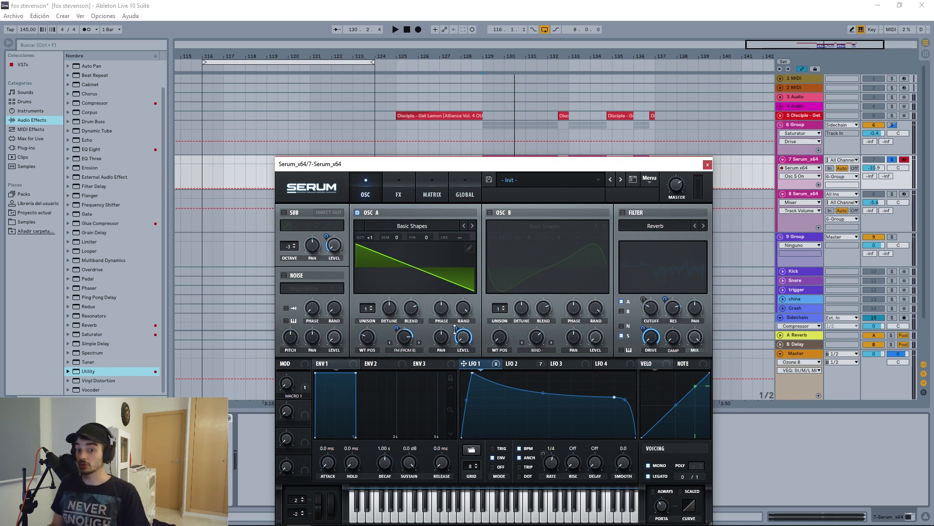
mouse_move(466, 340)
key(space)
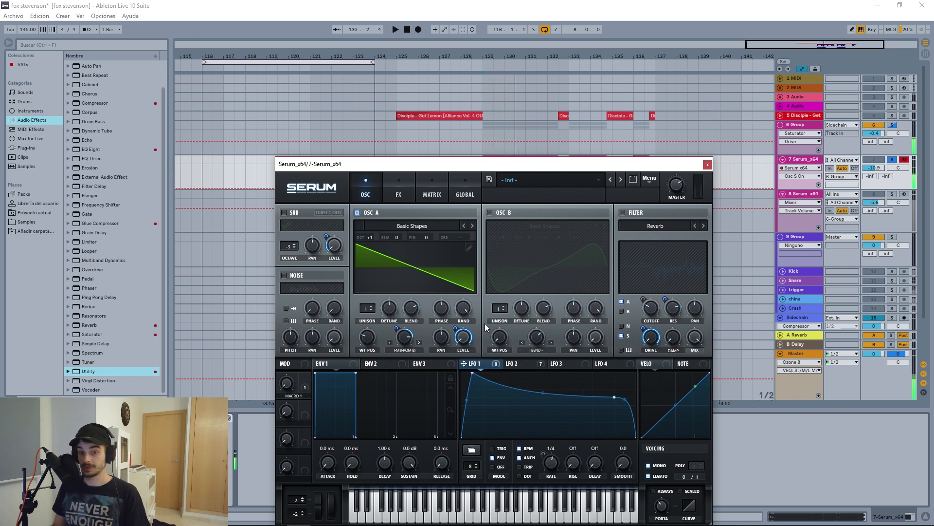
Turn on oscillator B and the sub oscillator, and check the sub's level control
click(490, 212)
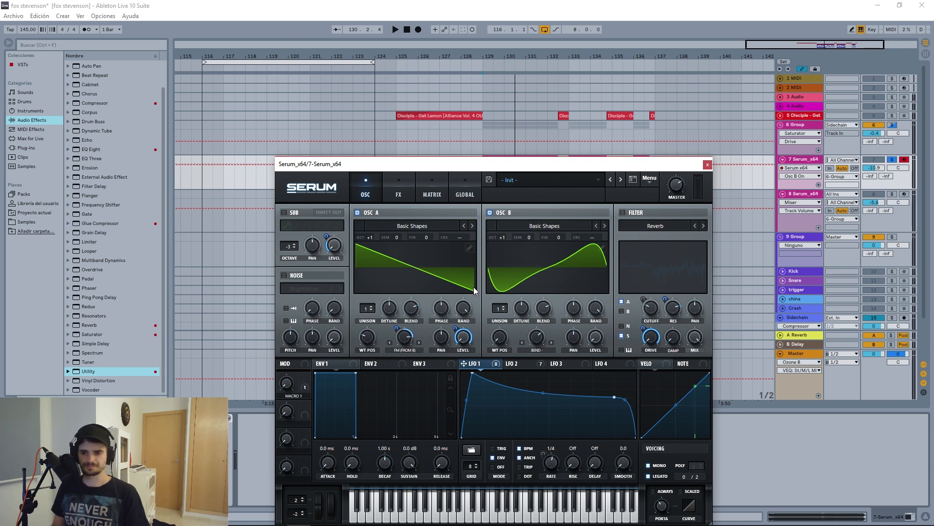
click(284, 213)
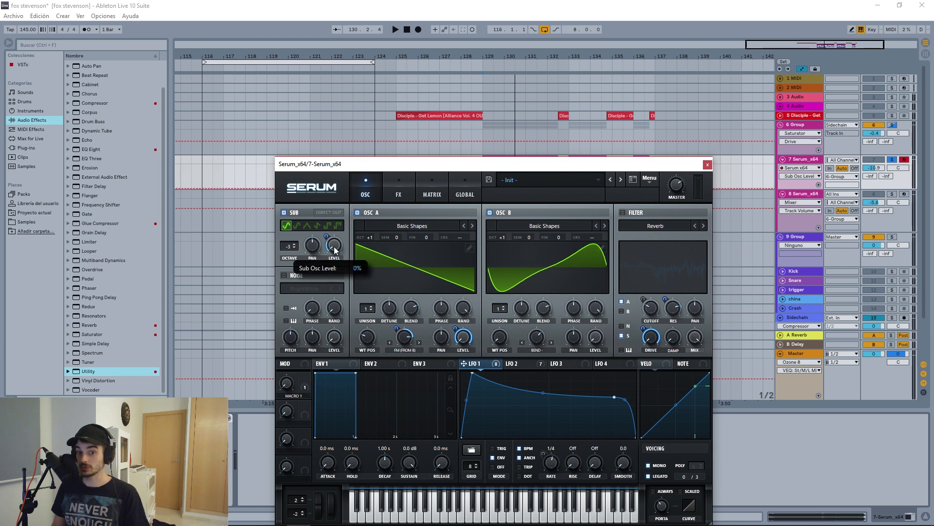
drag(333, 247, 331, 239)
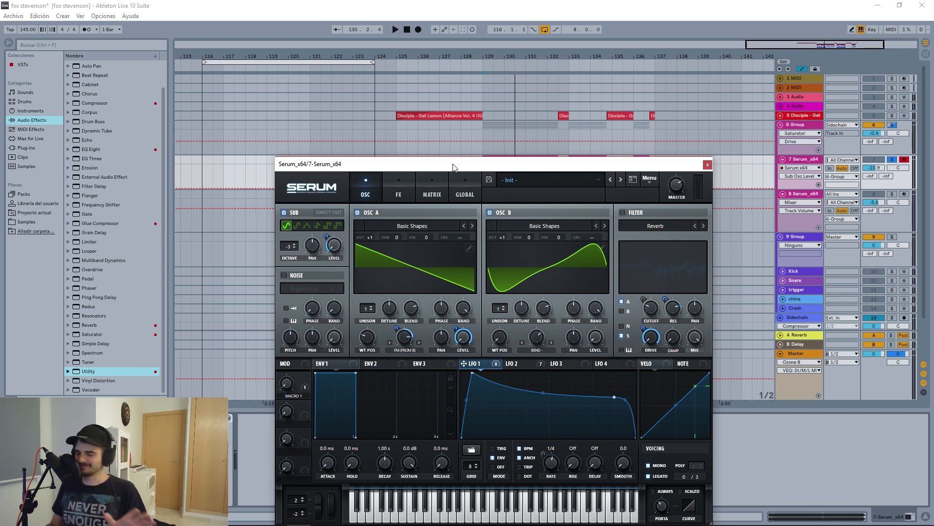
Turn on the Reverb filter and check its drive, cutoff and resonance settings
click(623, 213)
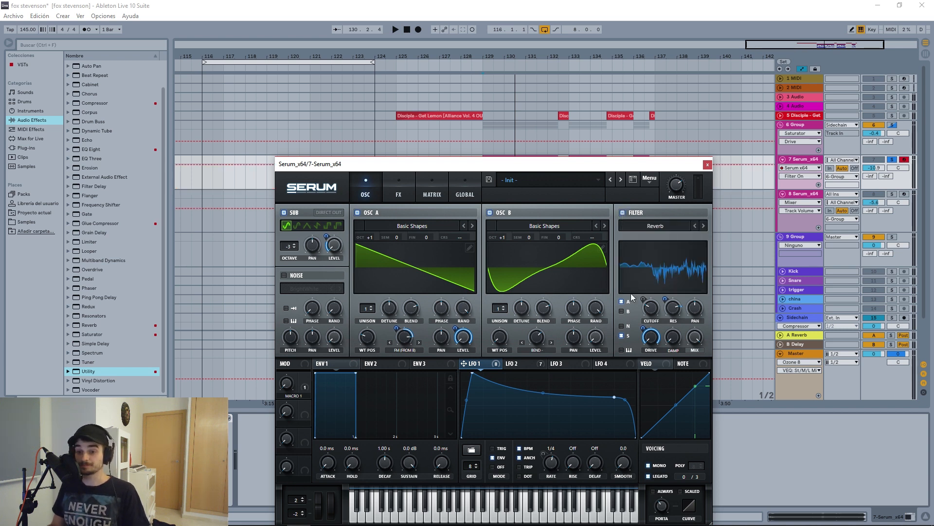
click(650, 341)
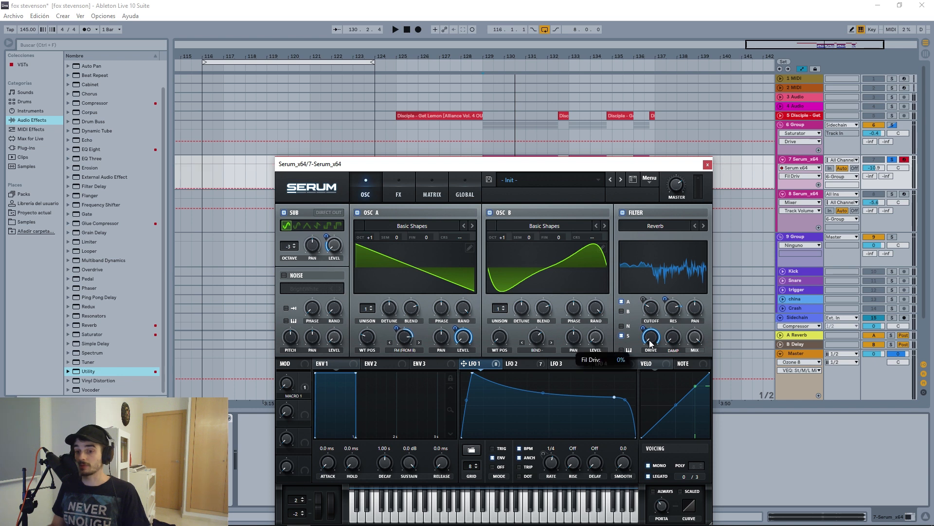
click(658, 310)
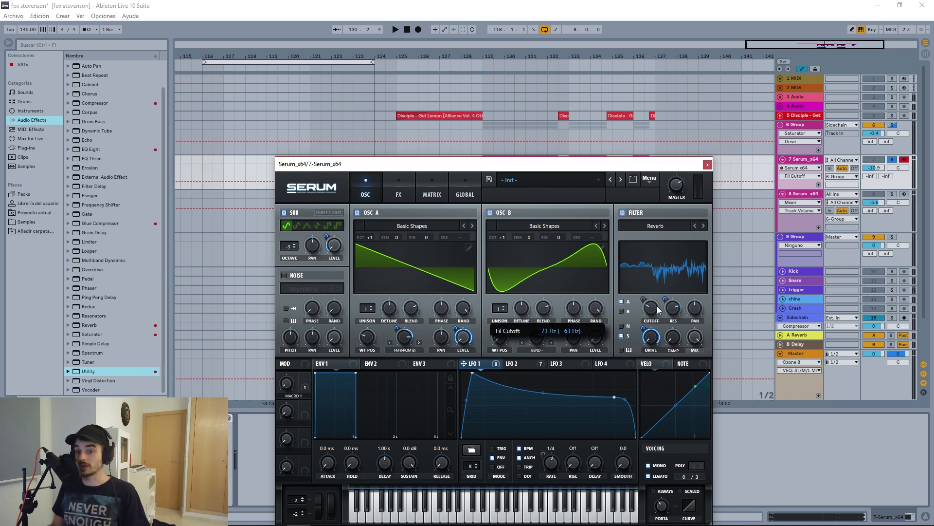
click(672, 312)
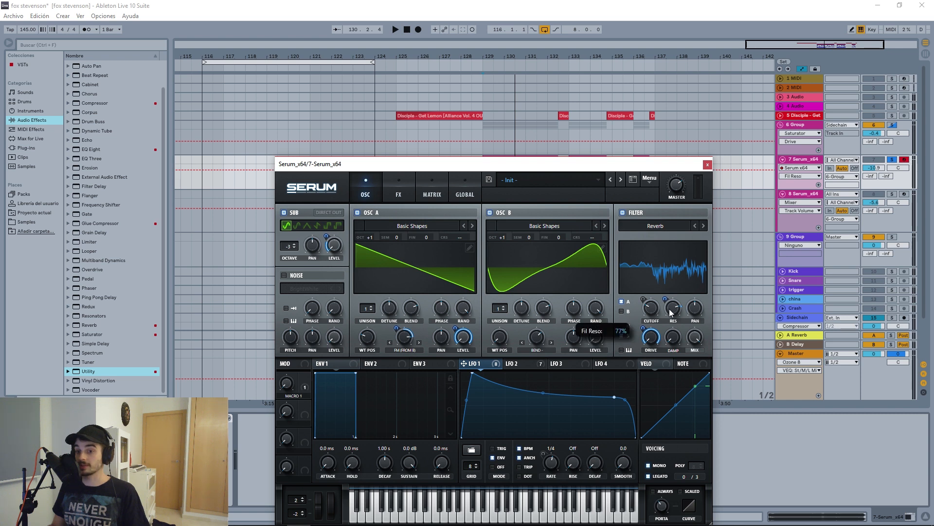
click(652, 339)
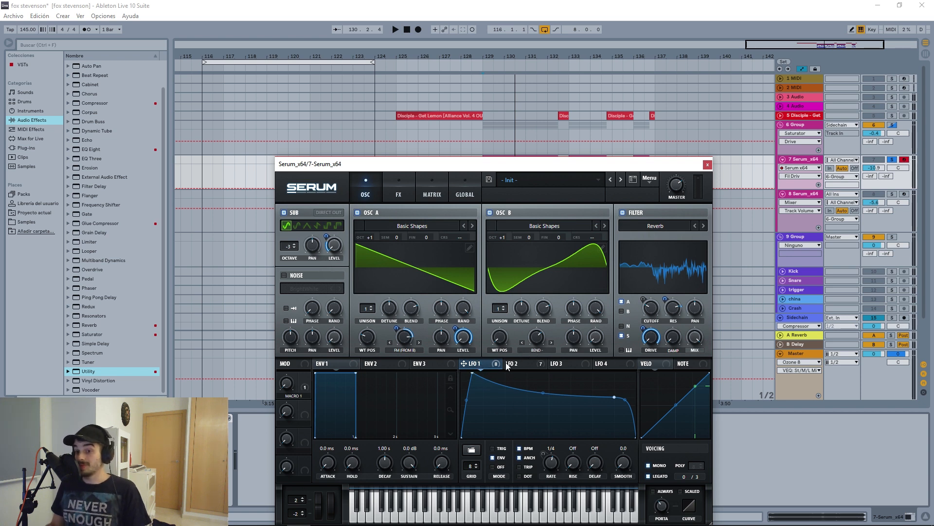
Examine LFO 2 and its filter modulation, plus LFO 1 and Macro 1's link to the LFO rate
mouse_move(506, 366)
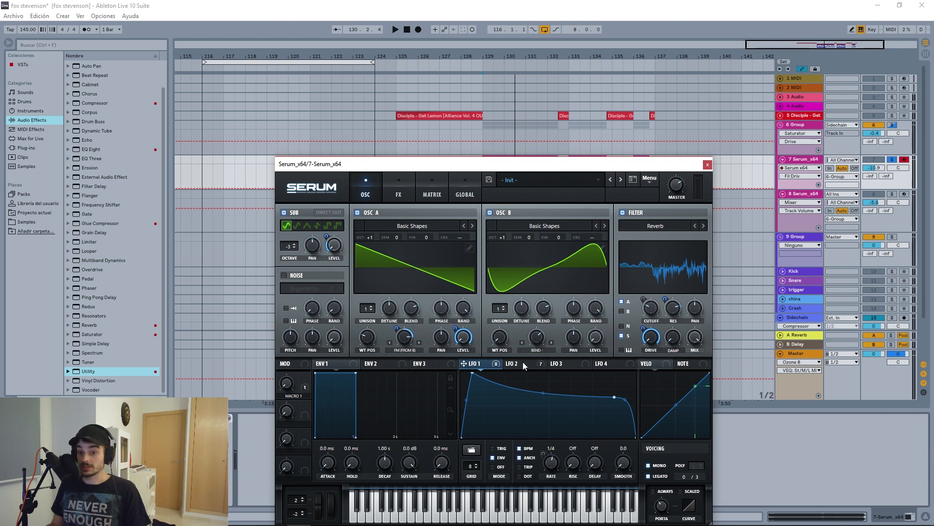
click(522, 362)
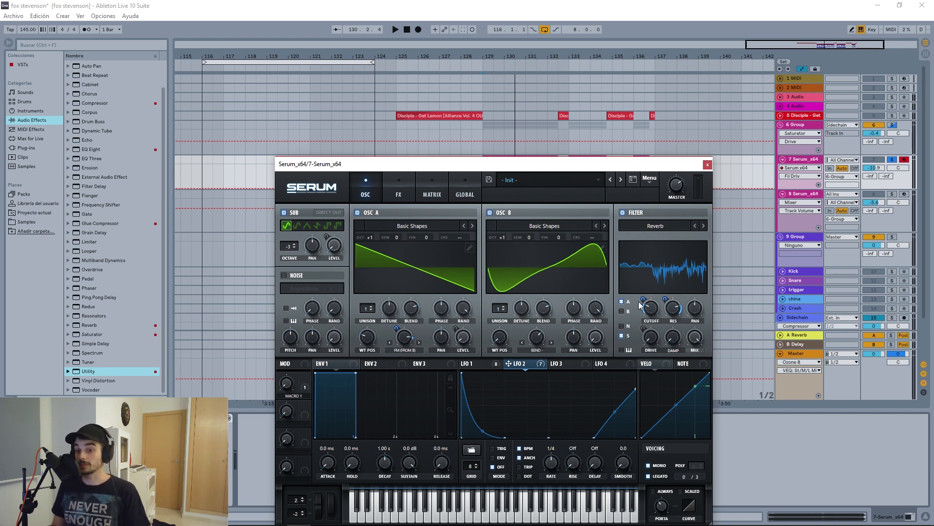
mouse_move(644, 298)
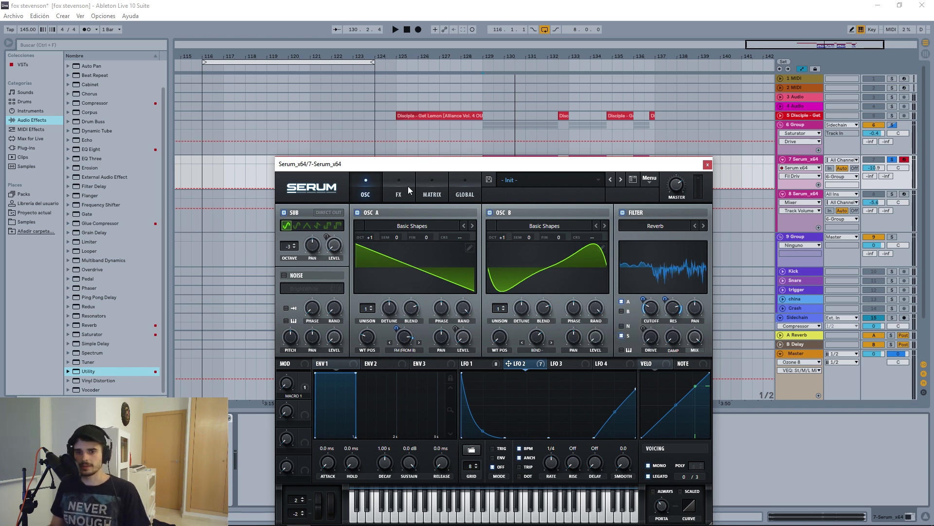
click(493, 365)
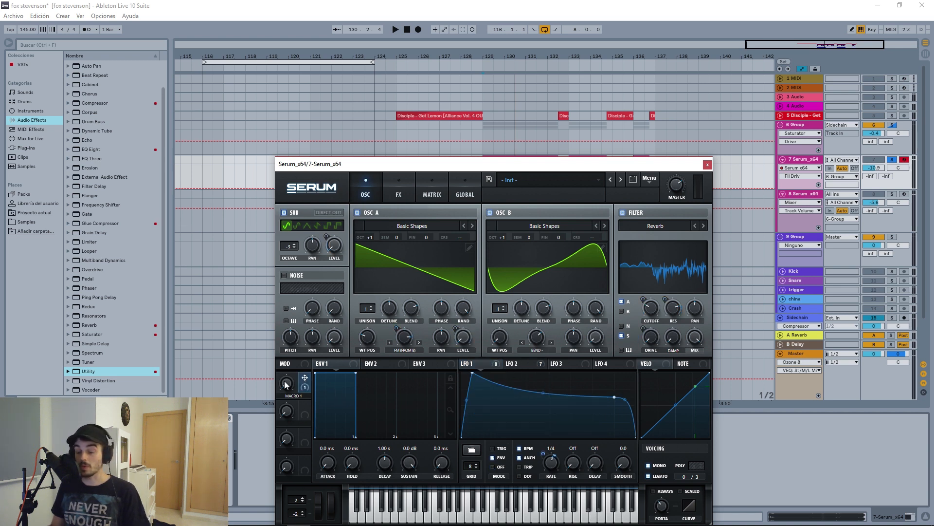
drag(304, 378, 549, 465)
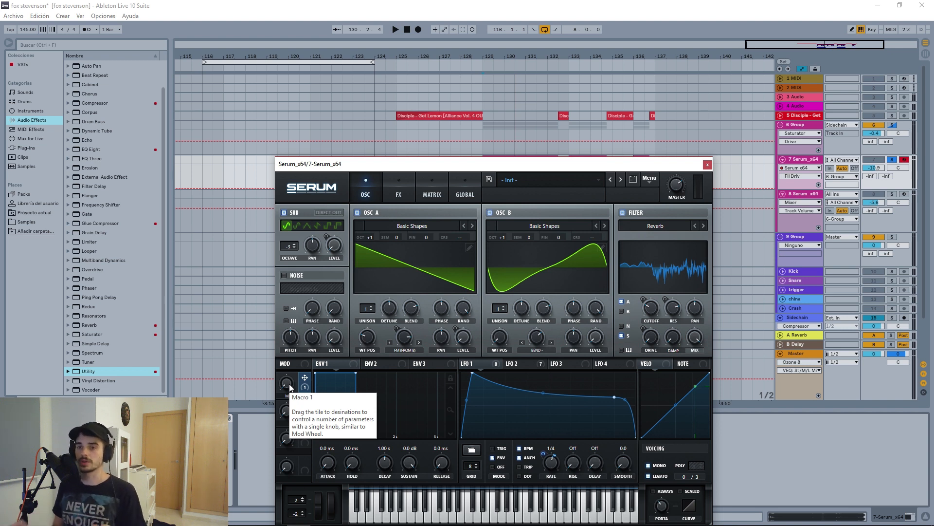
Turn on the Hyper/Dimension effect and show LFO 2's modulation of the Hyper mix
click(393, 184)
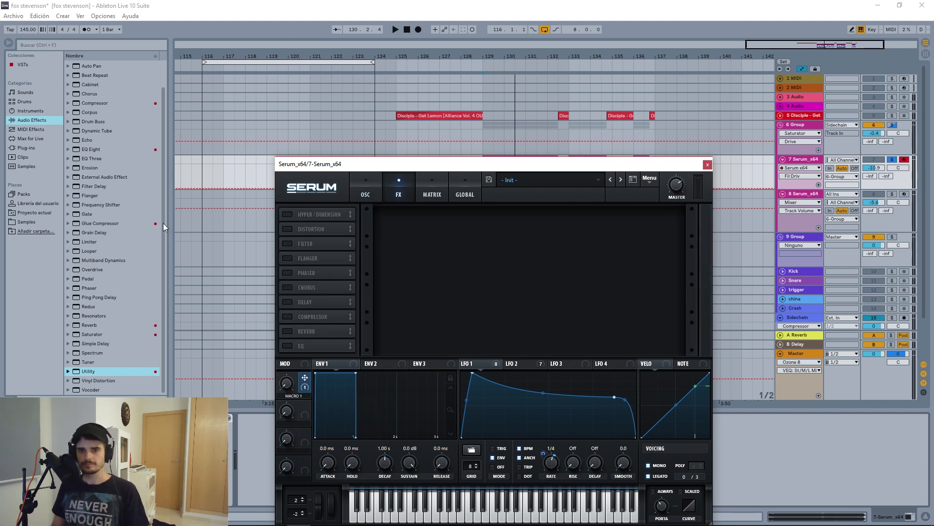
click(287, 215)
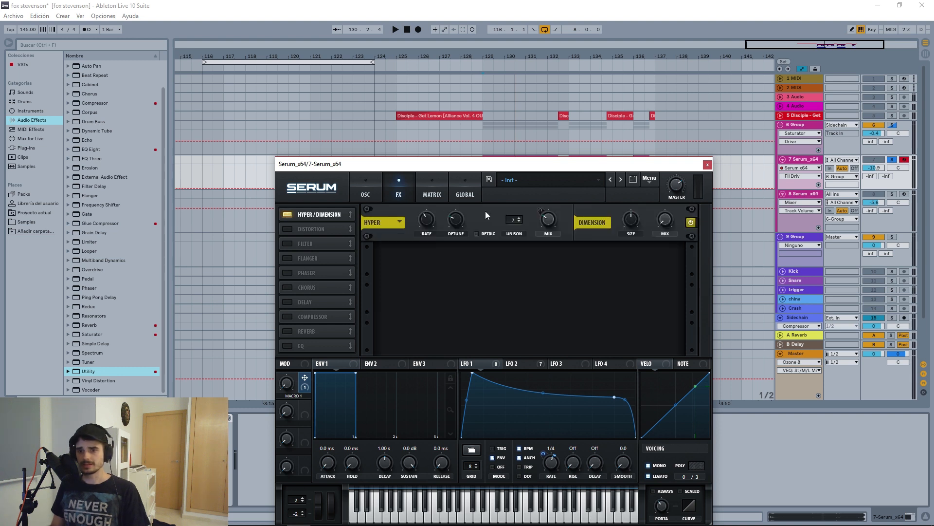
click(516, 365)
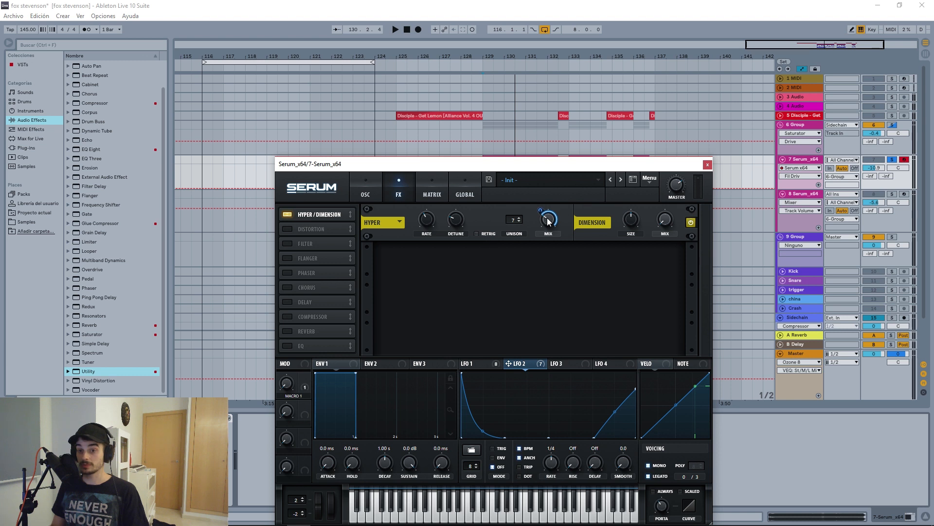
Turn on the Low 24 filter effect and check LFO 1's modulation of its cutoff and mix
click(288, 244)
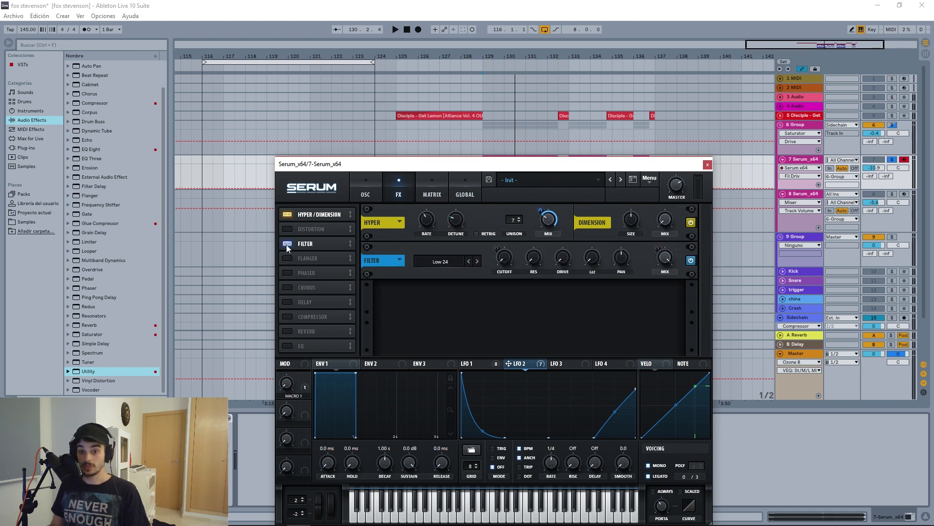
click(483, 361)
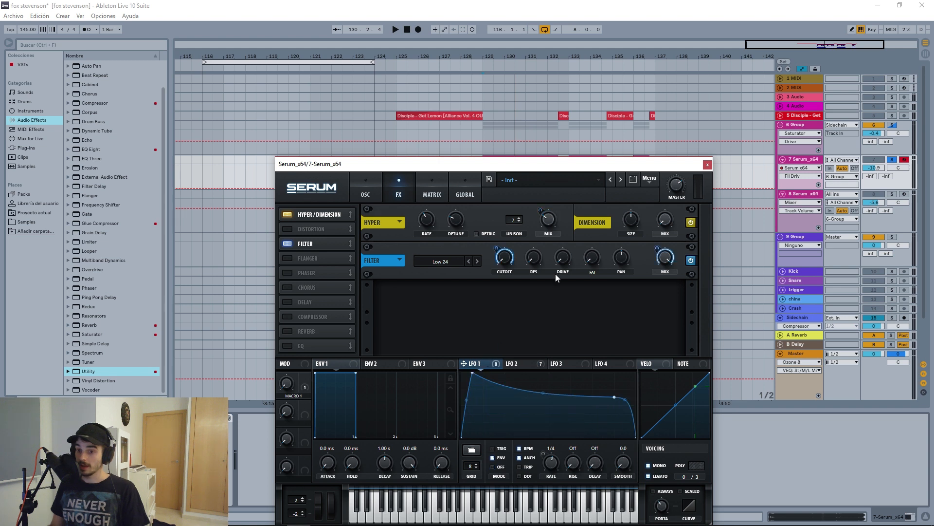
click(505, 263)
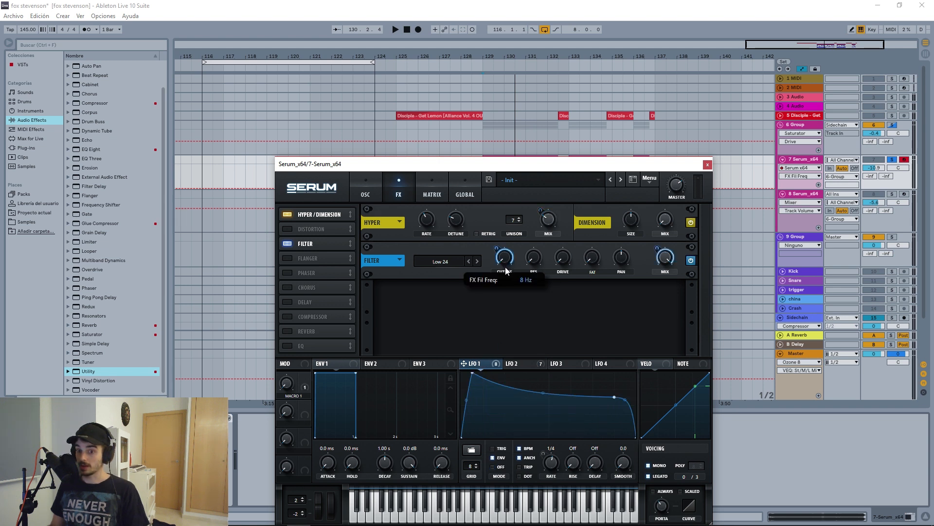
click(665, 258)
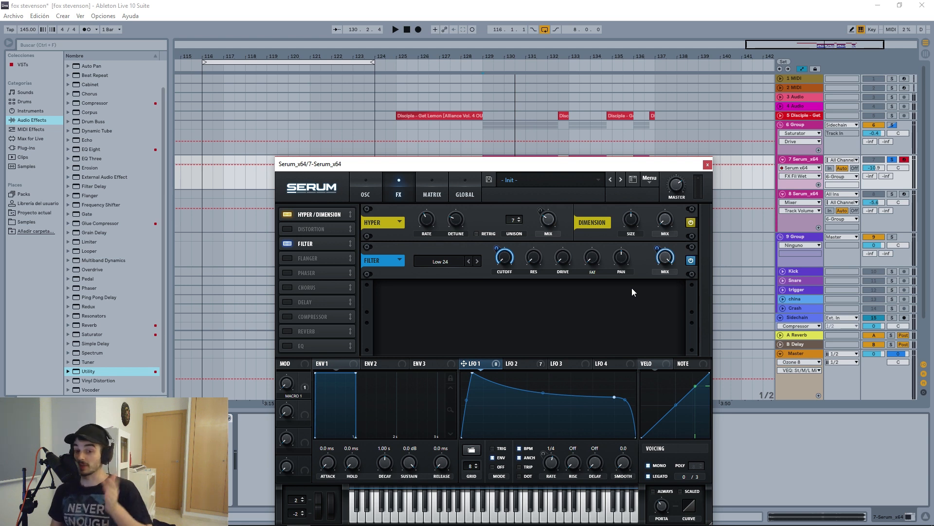
Turn on the Flanger, Phaser and Chorus effects, showing LFO 2's modulation of the flanger and phaser mix
click(287, 258)
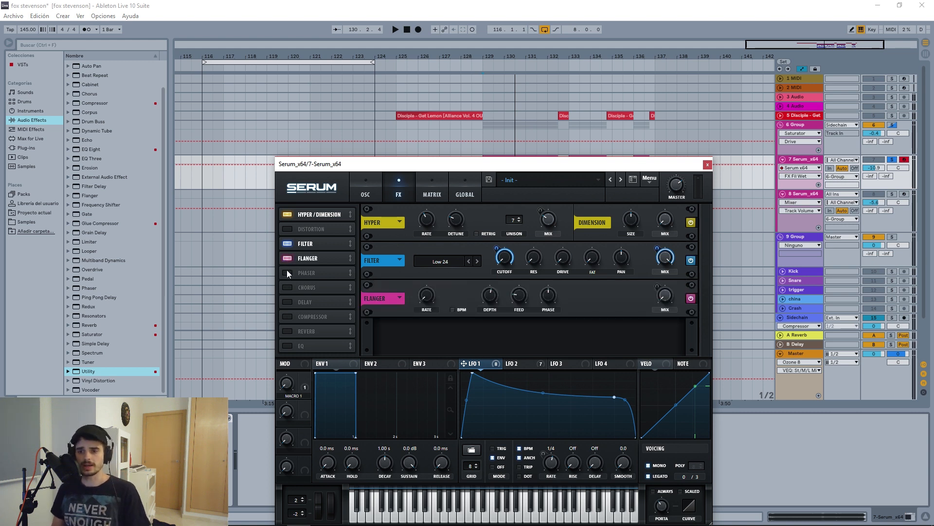
click(287, 272)
click(513, 364)
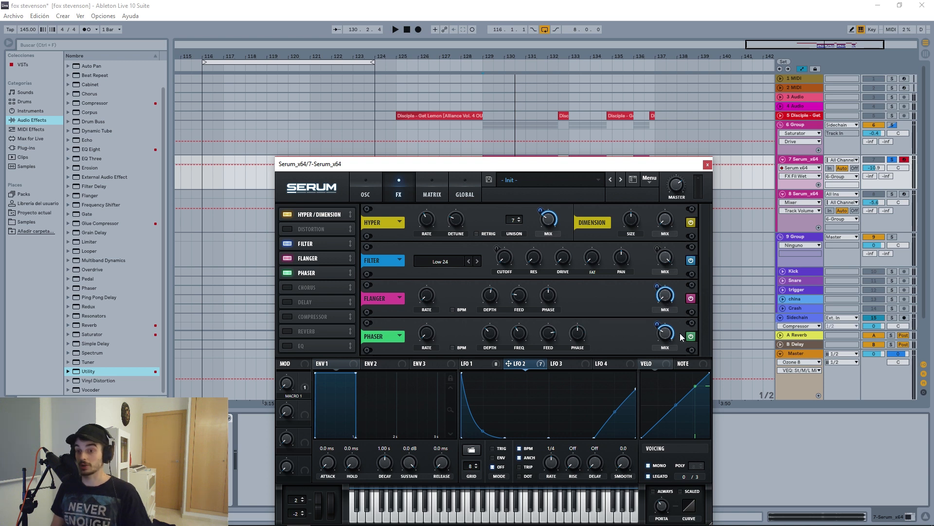
click(287, 288)
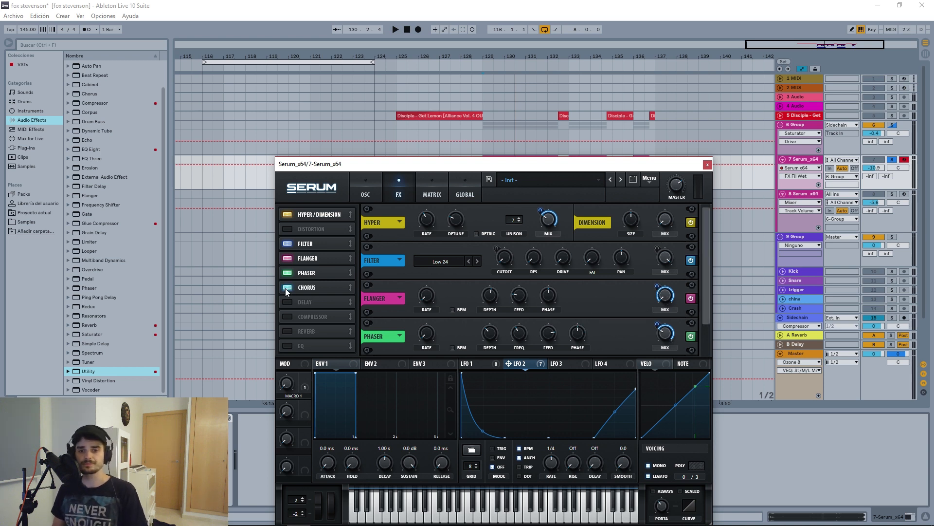
scroll(709, 316, down, 2)
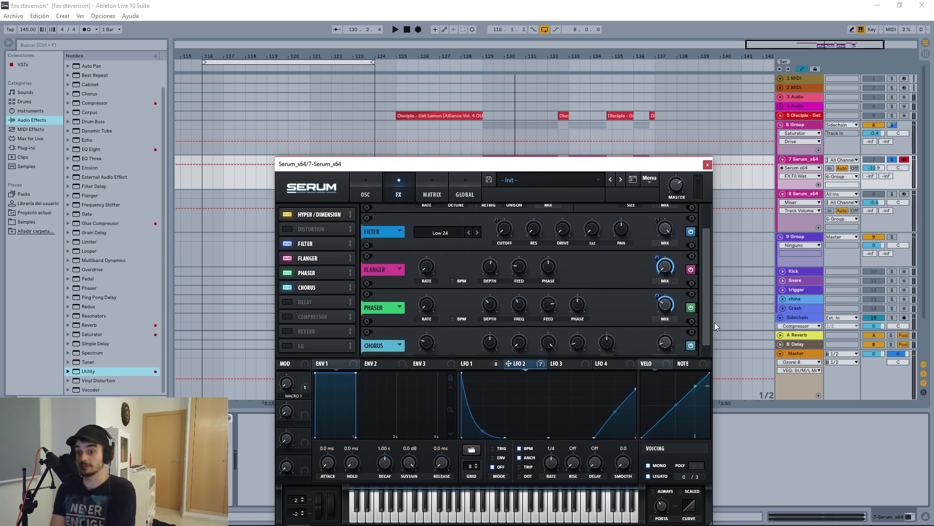
Turn on the Compressor and Reverb effects, checking the compressor's threshold and LFO 1's modulation of its gain
click(293, 315)
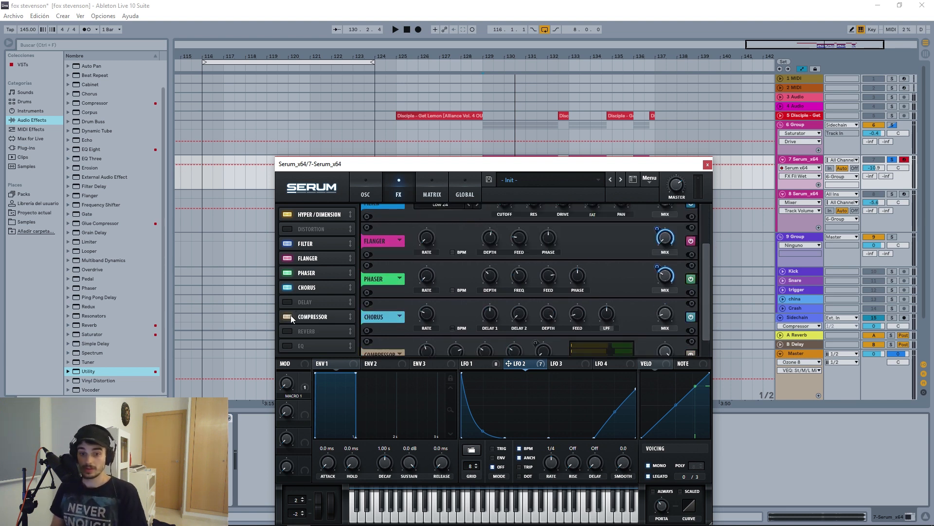
scroll(706, 305, down, 2)
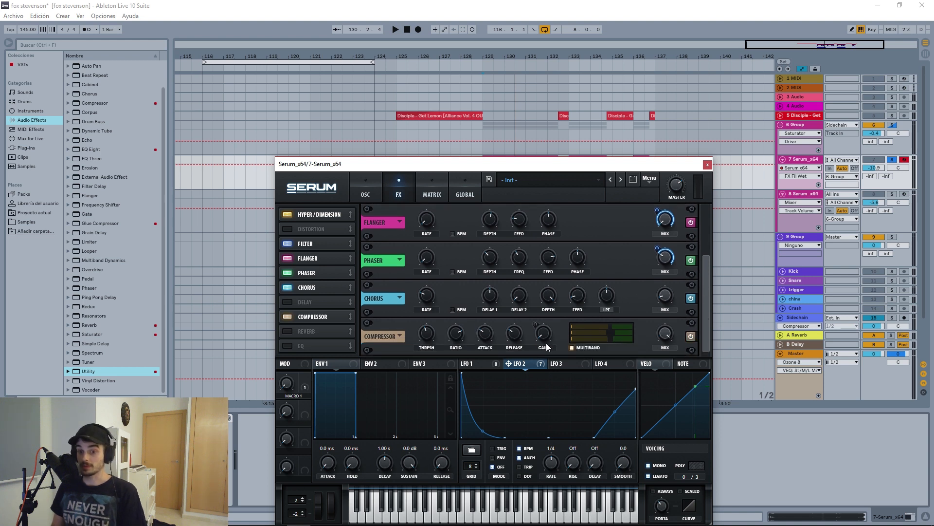
click(425, 334)
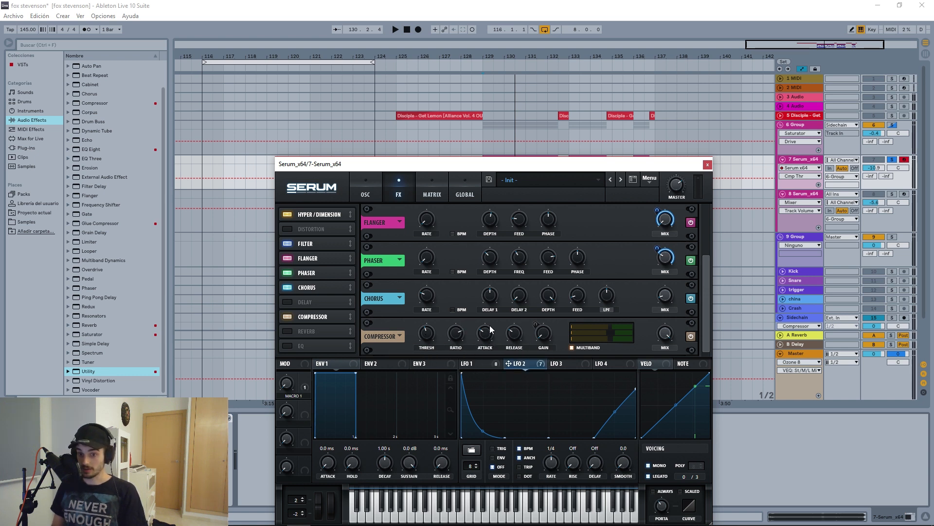
click(486, 362)
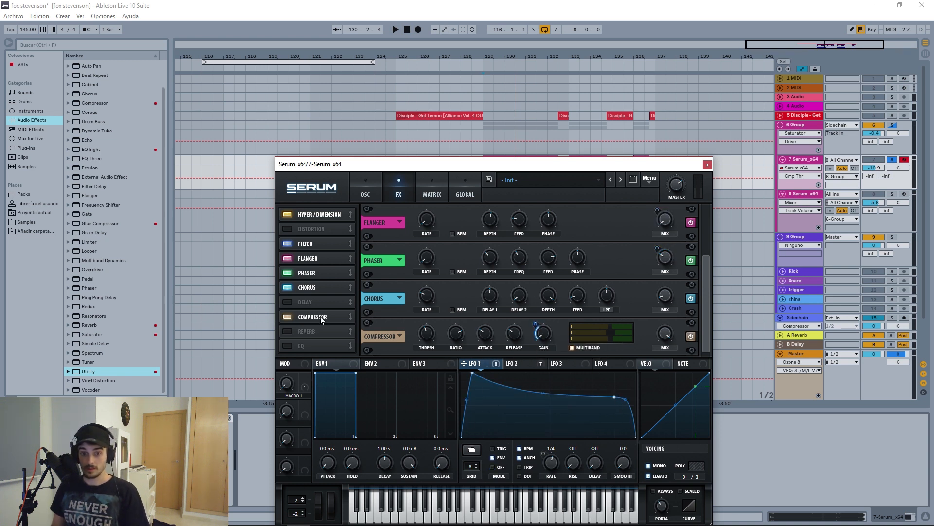
click(296, 333)
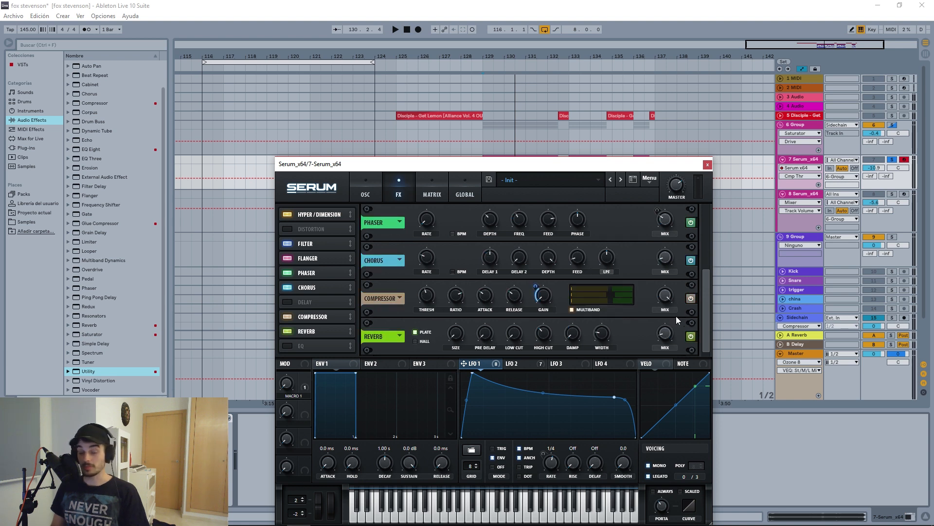
Turn on the EQ effect and play back the complete Serum patch
click(288, 346)
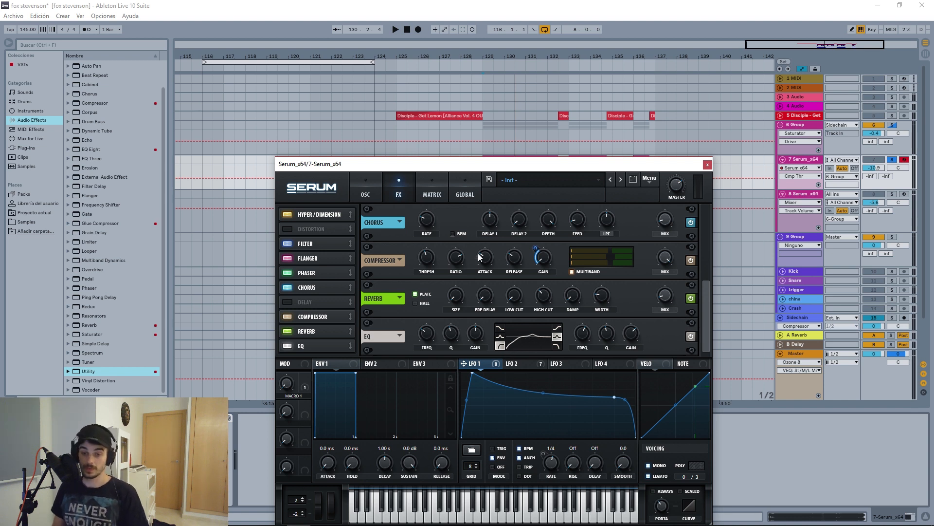
drag(510, 167, 542, 220)
key(space)
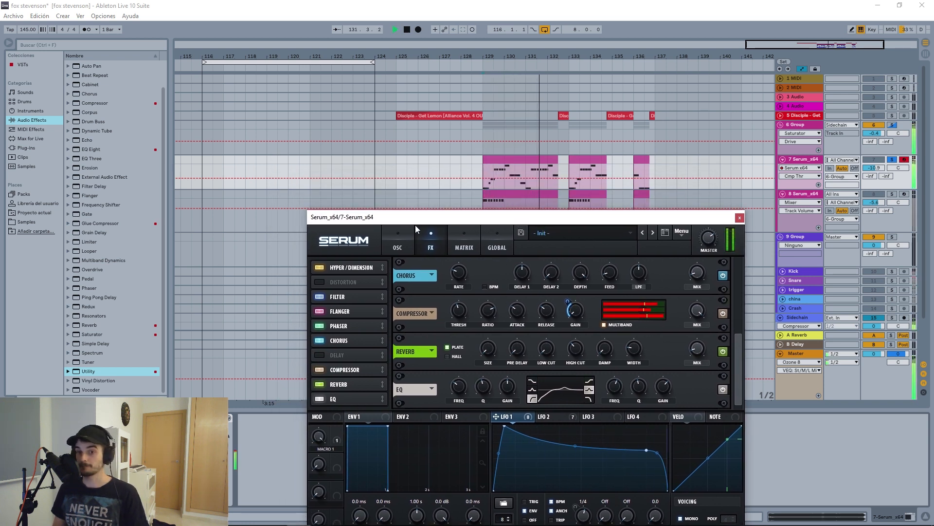
key(space)
Return to the patch's oscillator page and close the Serum window
click(400, 234)
drag(525, 223, 485, 199)
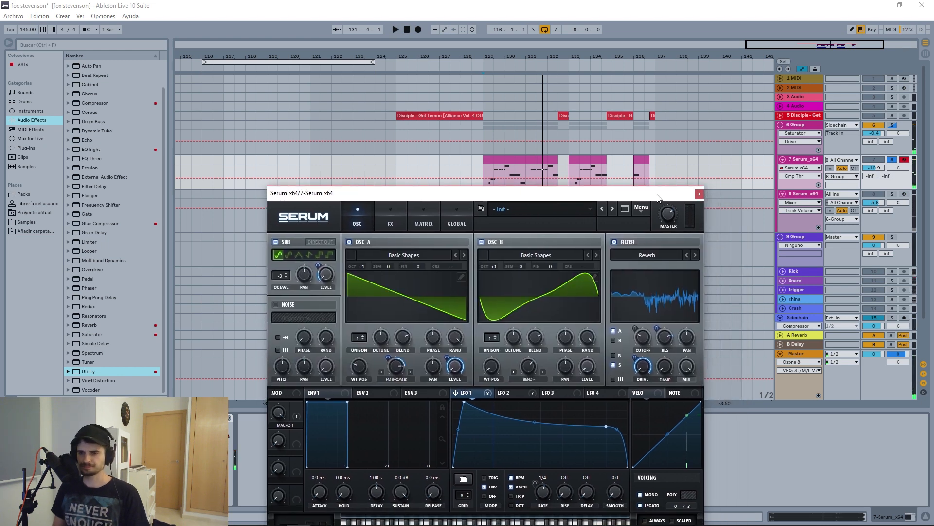
click(700, 196)
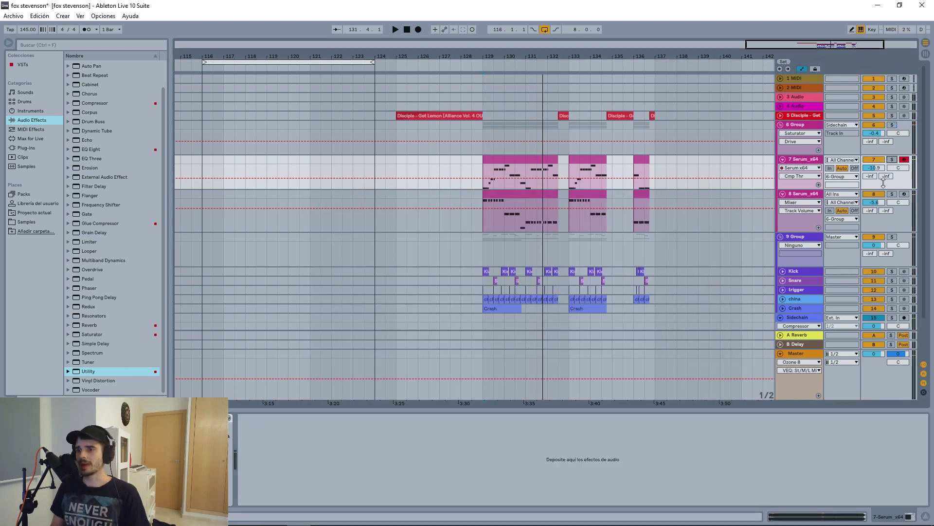
Solo the 8 Serum_x64 track and listen to its part on its own
click(892, 195)
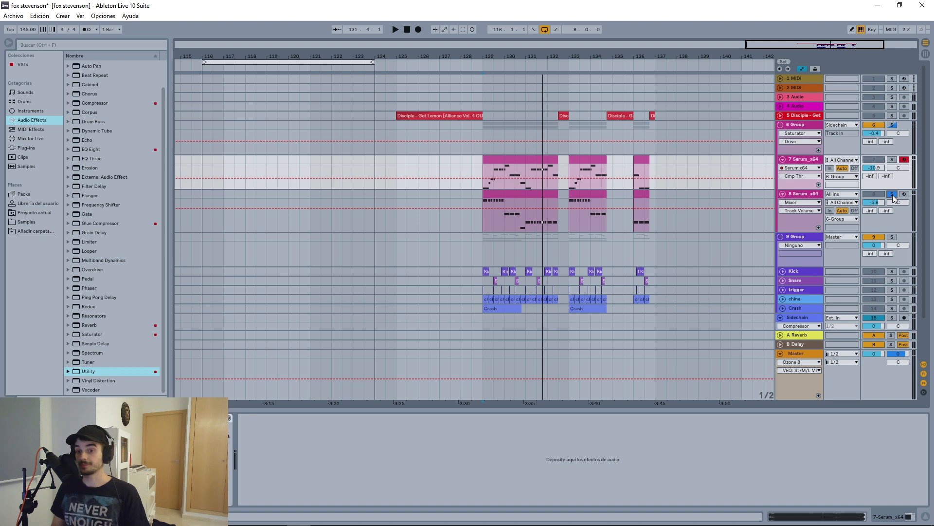
click(893, 194)
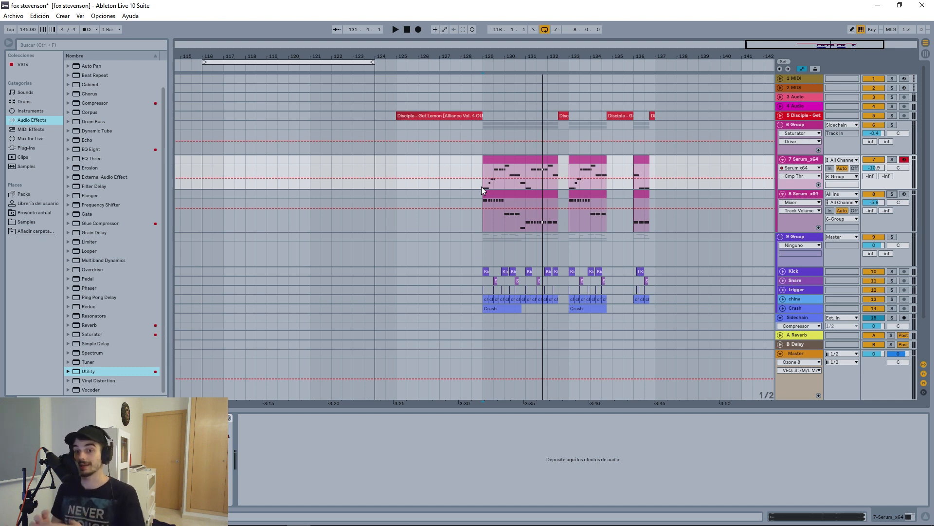
key(space)
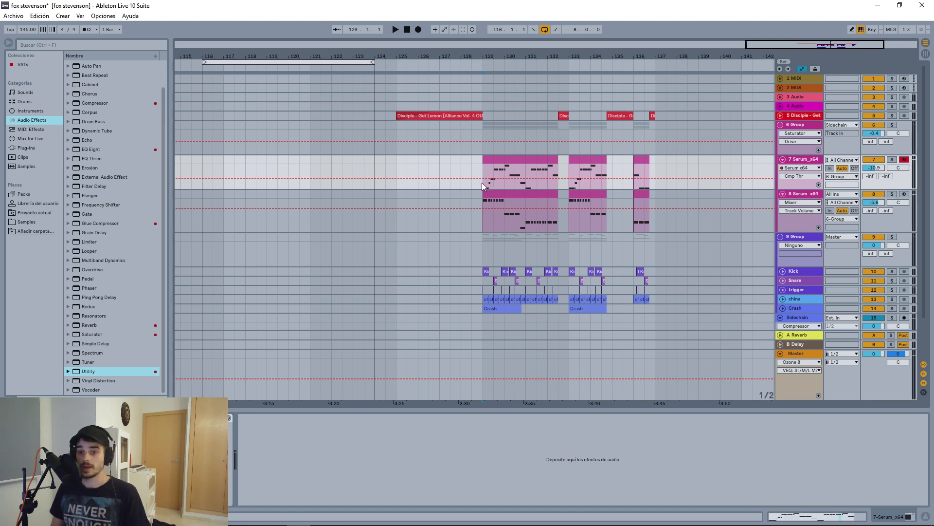
click(497, 195)
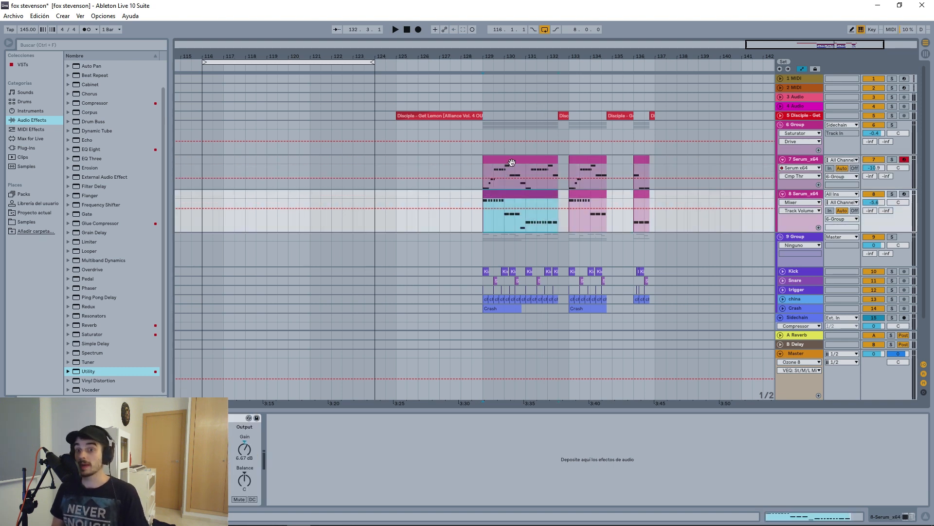
click(893, 194)
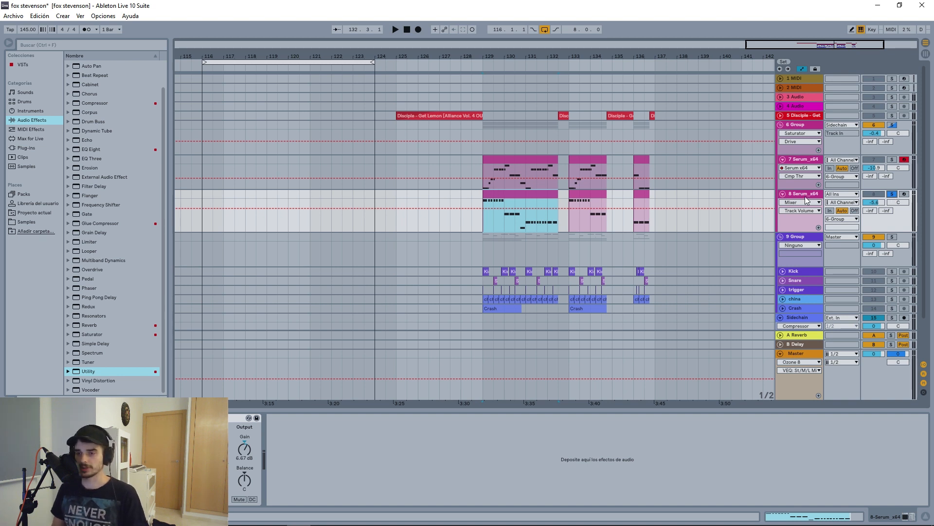
key(space)
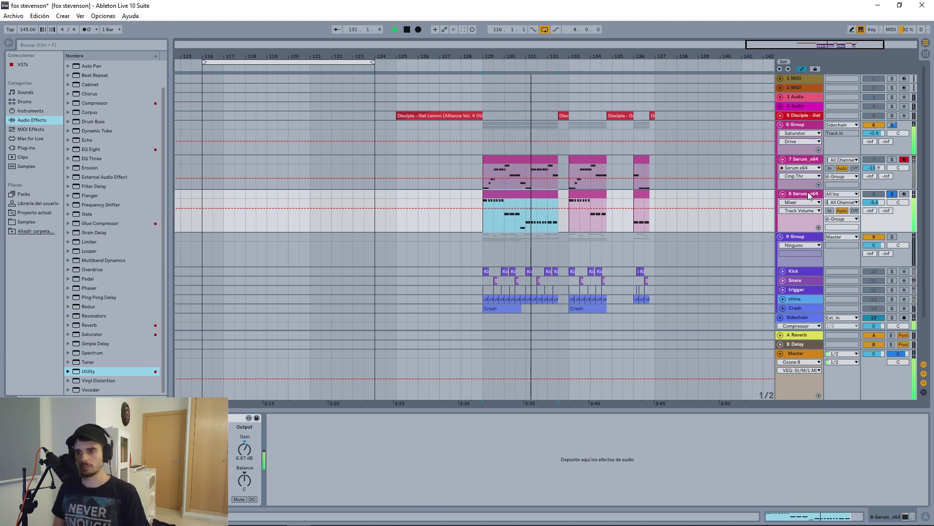
key(space)
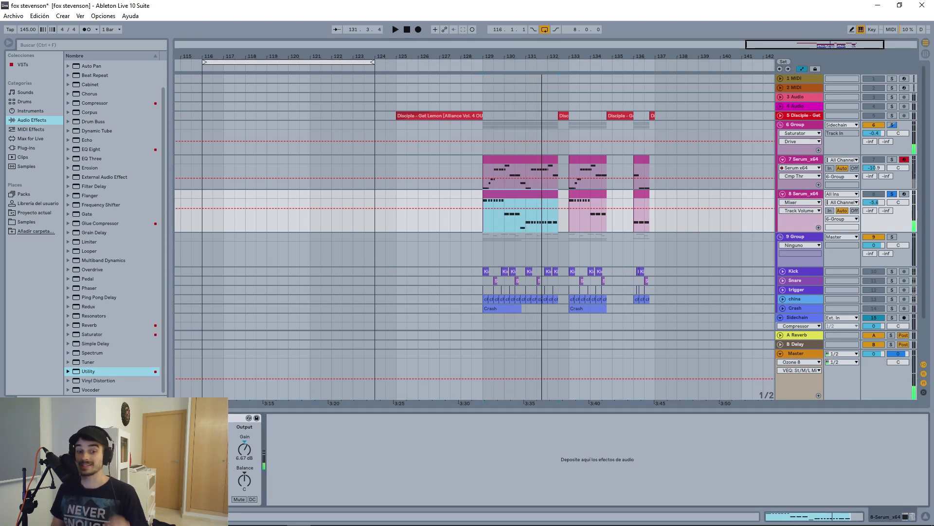
Open the 8 Serum_x64 track's Serum, examine its oscillator, EQ band frequencies and distortion drive, and close it again
click(26, 418)
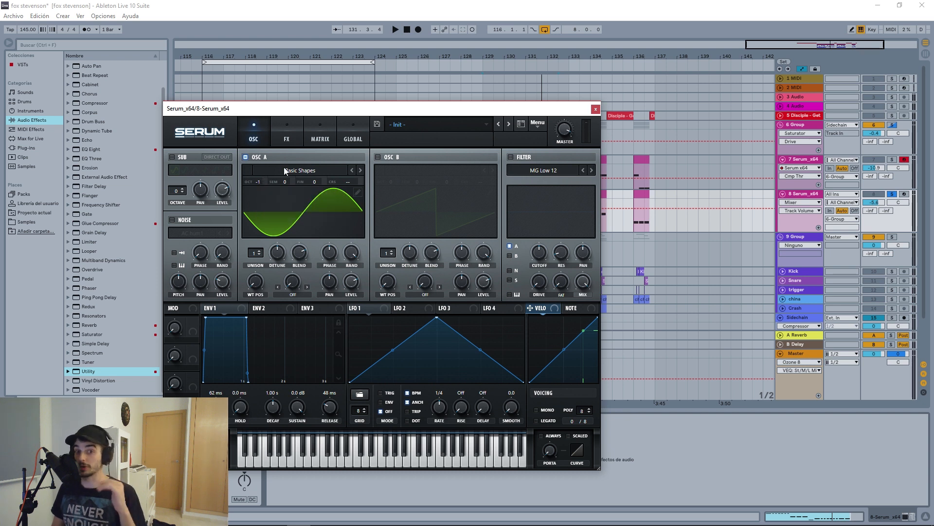
click(290, 131)
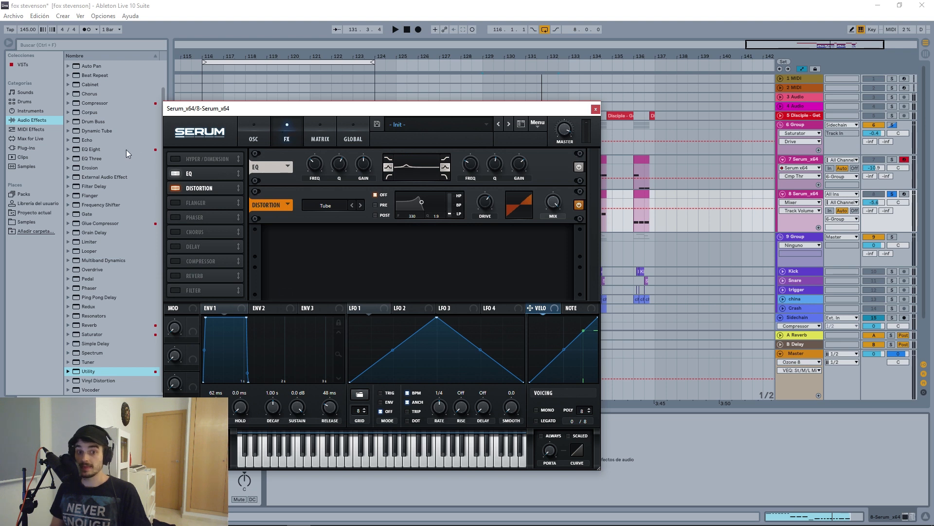
click(314, 165)
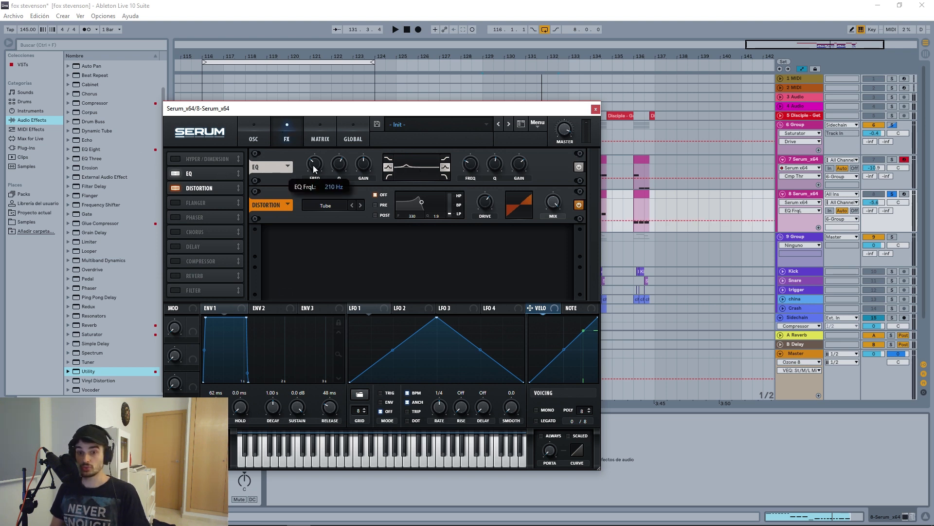
click(471, 165)
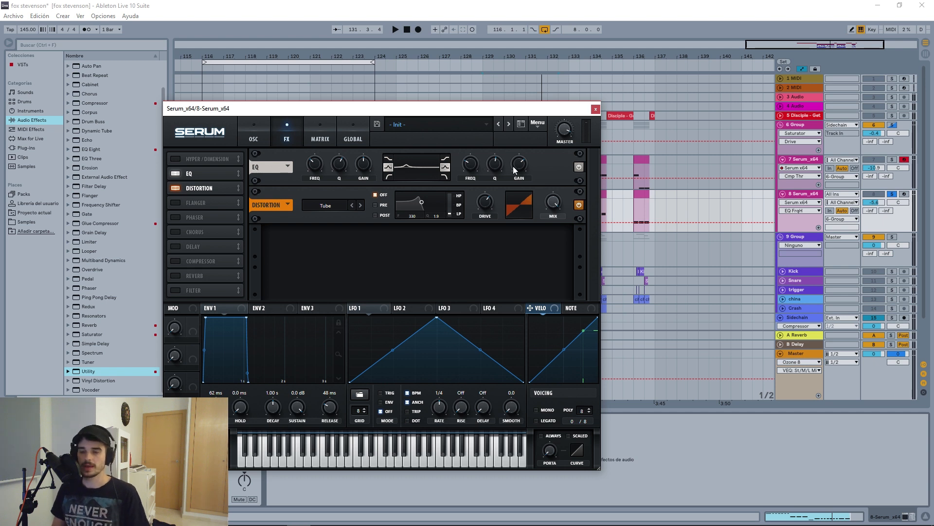
click(483, 210)
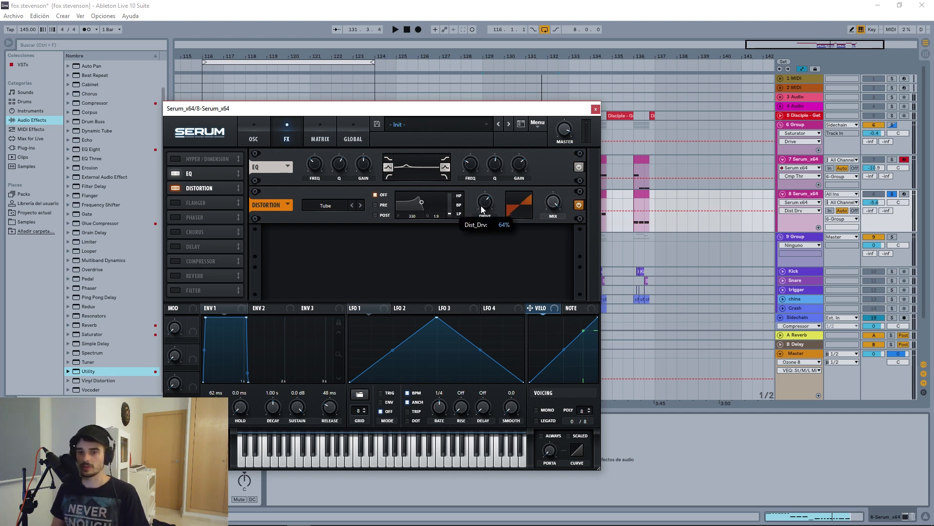
click(596, 108)
Solo the 6 Group and play both Serum tracks together from bar 129
click(483, 185)
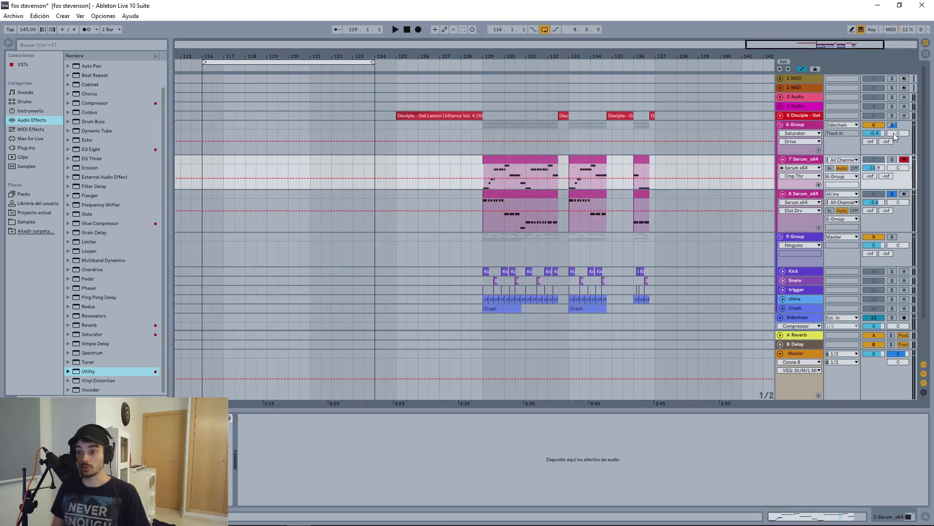
click(892, 125)
key(space)
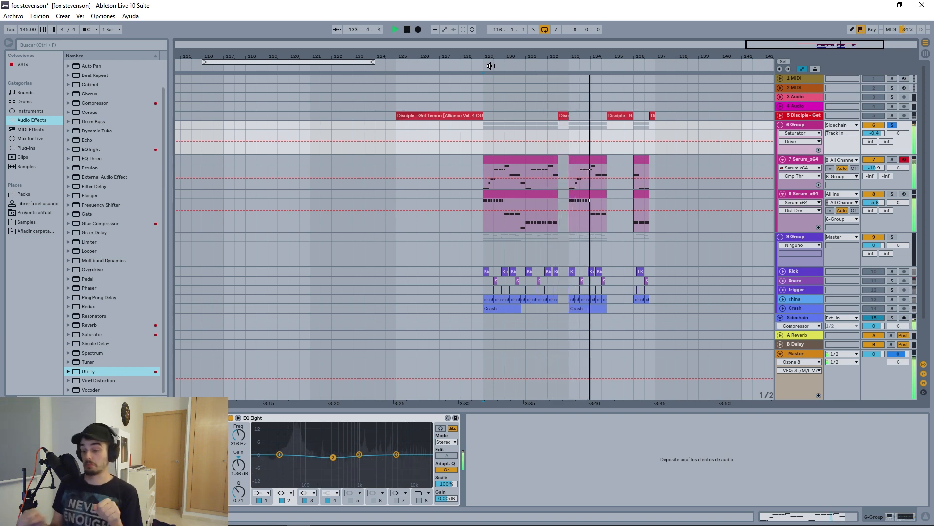
key(space)
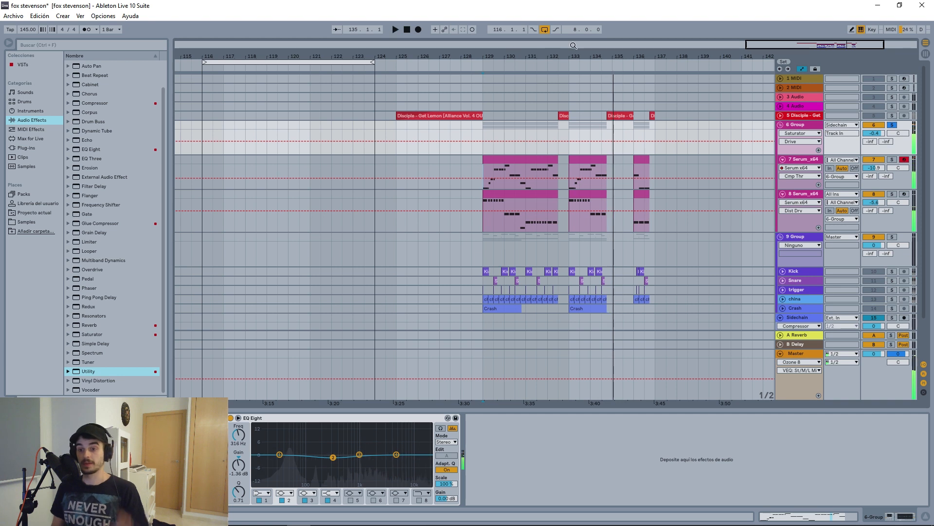